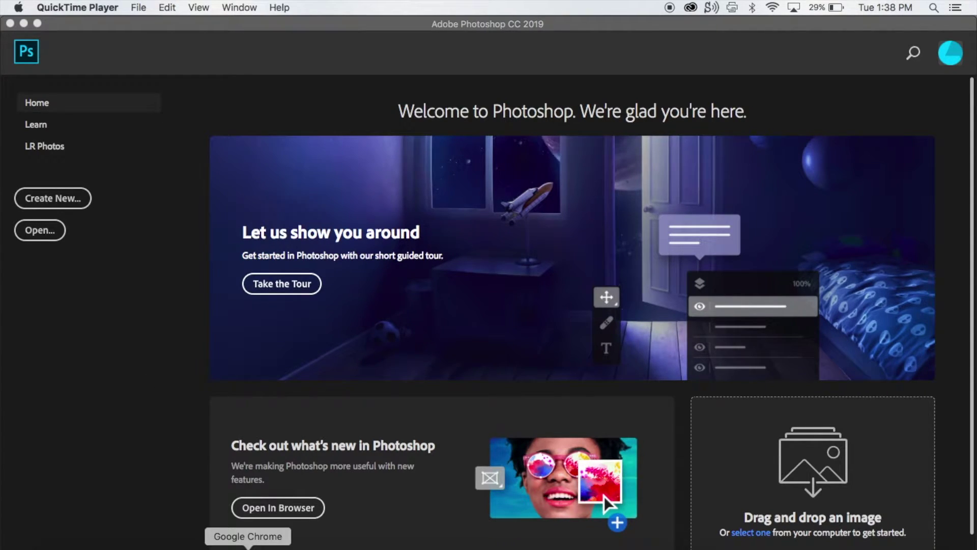
Switch from Photoshop to the Photoshop Quest #1 tutorial page in Chrome.
{"action": "left_click", "coordinate": [248, 547]}
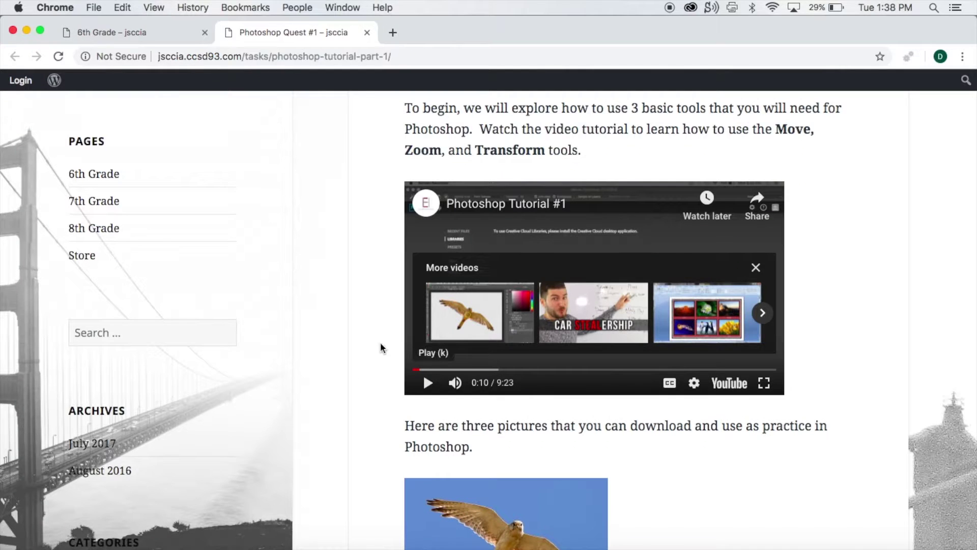
Scroll the tutorial page to the bird, cupcake and van practice pictures.
{"action": "scroll", "coordinate": [380, 347], "scroll_direction": "down", "scroll_amount": 5}
{"action": "scroll", "coordinate": [380, 342], "scroll_direction": "down", "scroll_amount": 3}
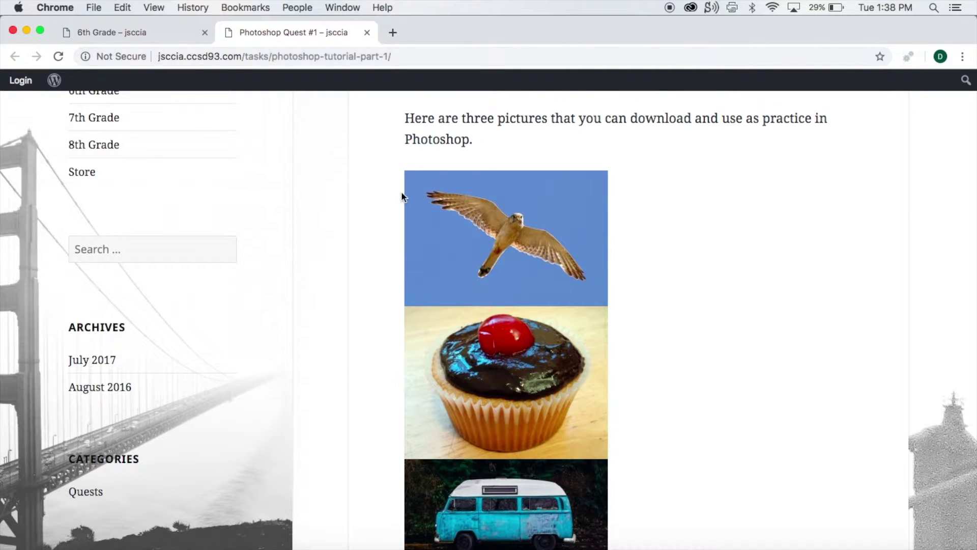
{"action": "scroll", "coordinate": [401, 201], "scroll_direction": "up", "scroll_amount": 1}
{"action": "scroll", "coordinate": [402, 207], "scroll_direction": "down", "scroll_amount": 1}
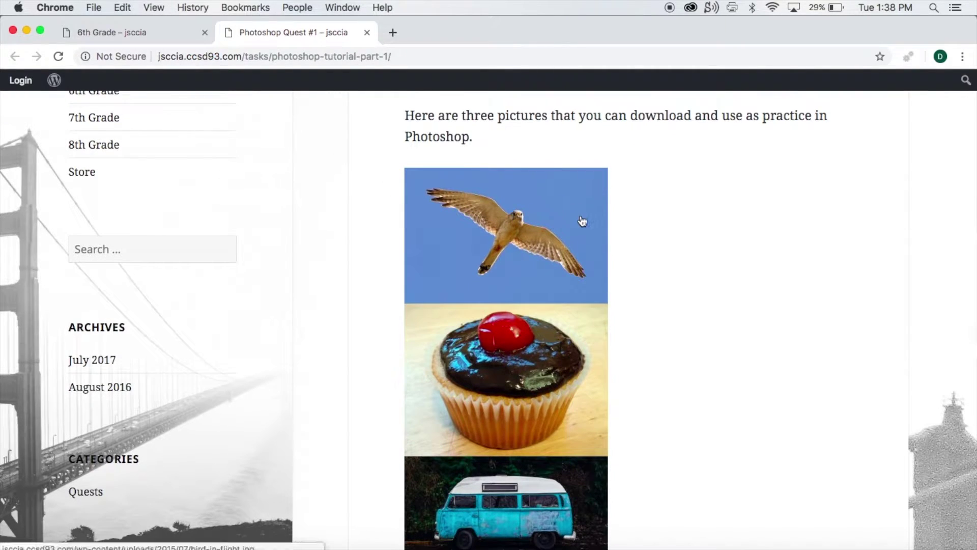
{"action": "scroll", "coordinate": [580, 283], "scroll_direction": "down", "scroll_amount": 1}
{"action": "scroll", "coordinate": [579, 283], "scroll_direction": "down", "scroll_amount": 1}
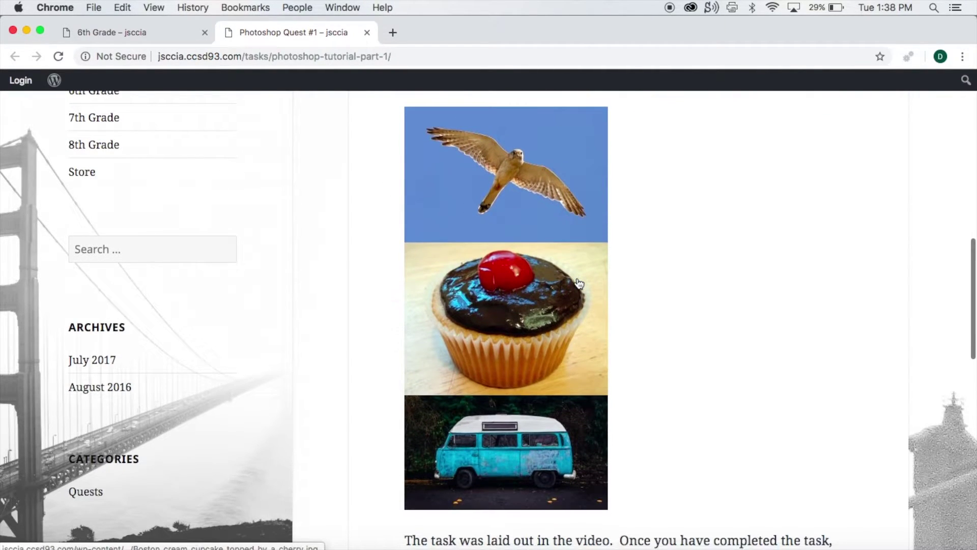
{"action": "scroll", "coordinate": [579, 284], "scroll_direction": "up", "scroll_amount": 1}
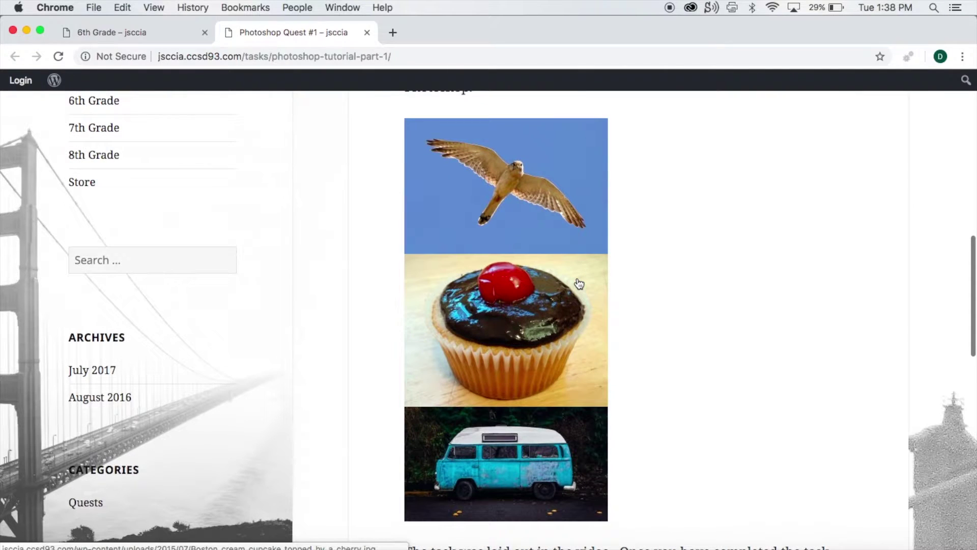
Save the bird image as bird-in-flight.jpg into Downloads, then return to Photoshop.
{"action": "left_click", "coordinate": [556, 209]}
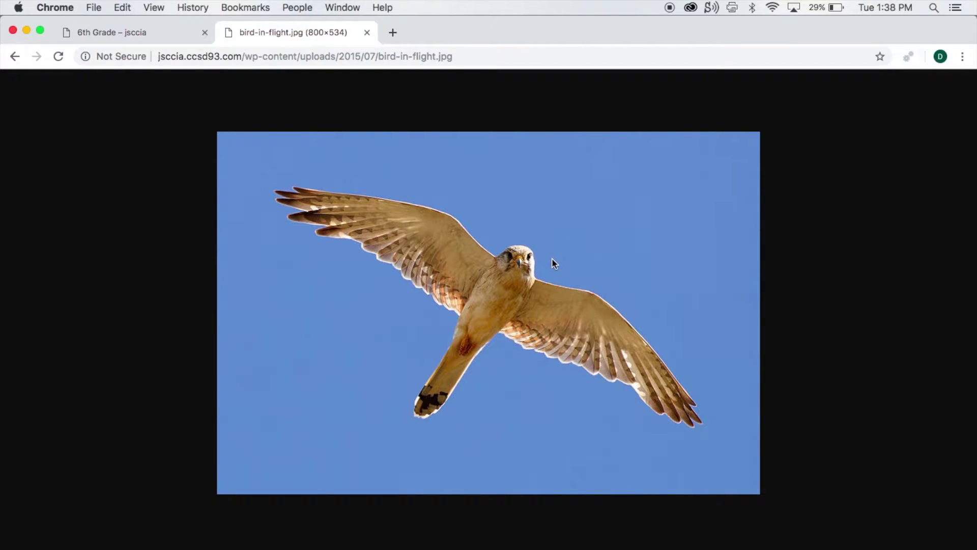
{"action": "right_click", "coordinate": [552, 288]}
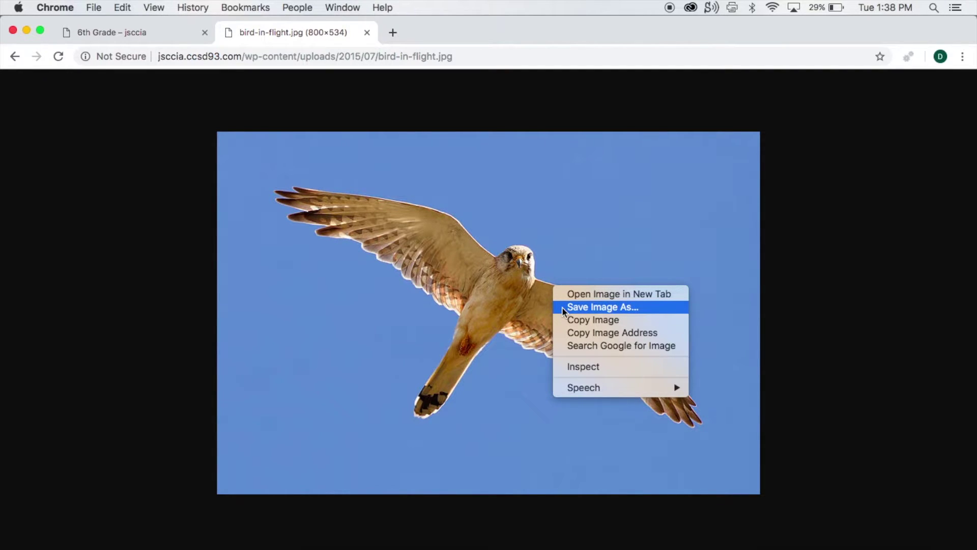
{"action": "left_click", "coordinate": [563, 307]}
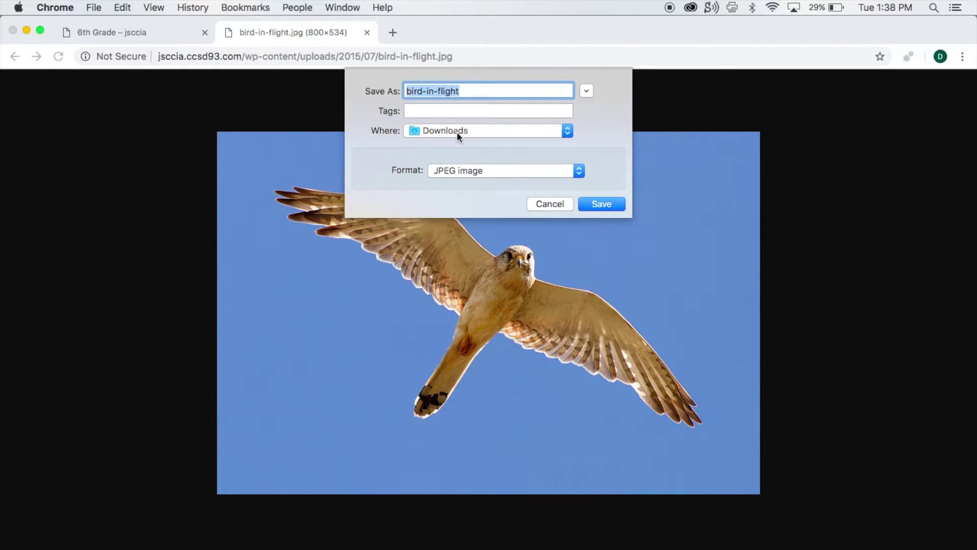
{"action": "left_click", "coordinate": [600, 203]}
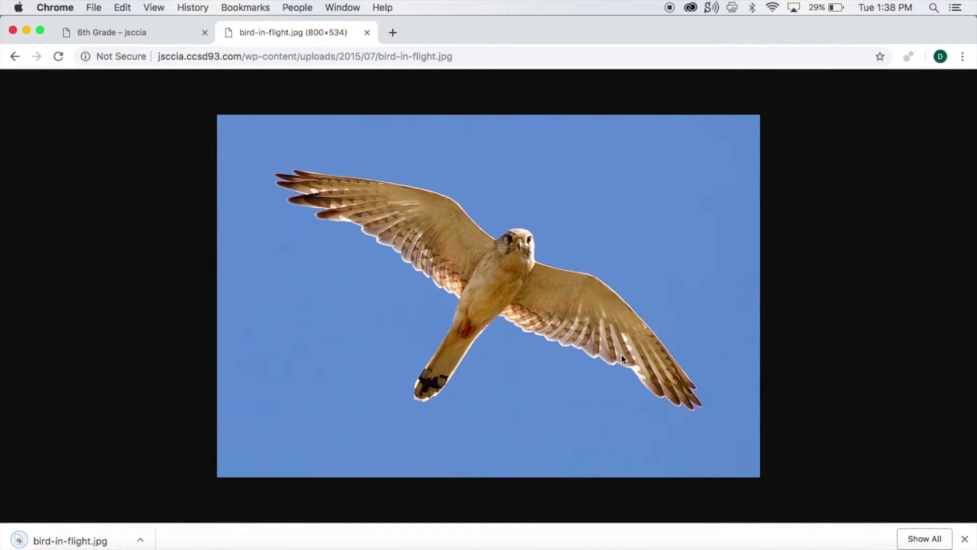
{"action": "left_click", "coordinate": [708, 547]}
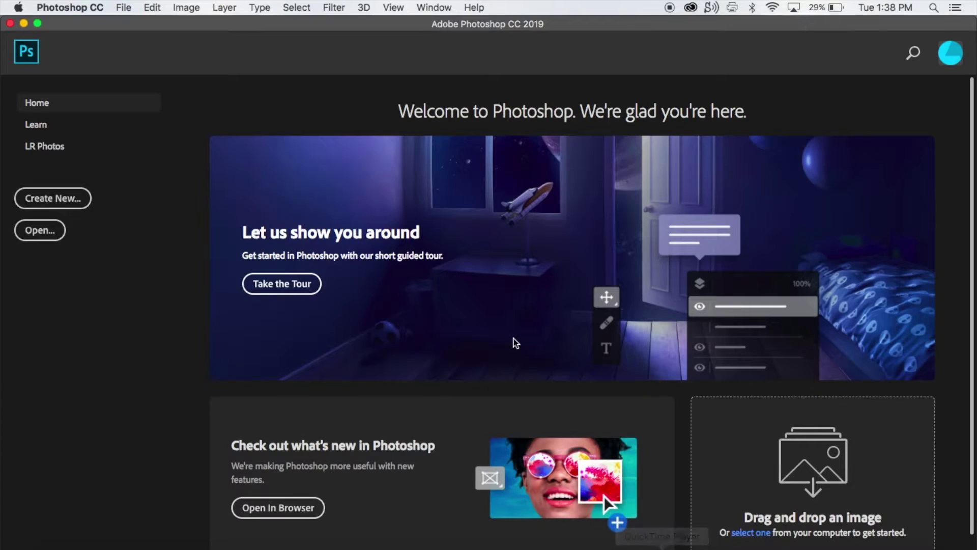
Open bird-in-flight.jpg from the Downloads folder in Photoshop.
{"action": "left_click", "coordinate": [35, 236]}
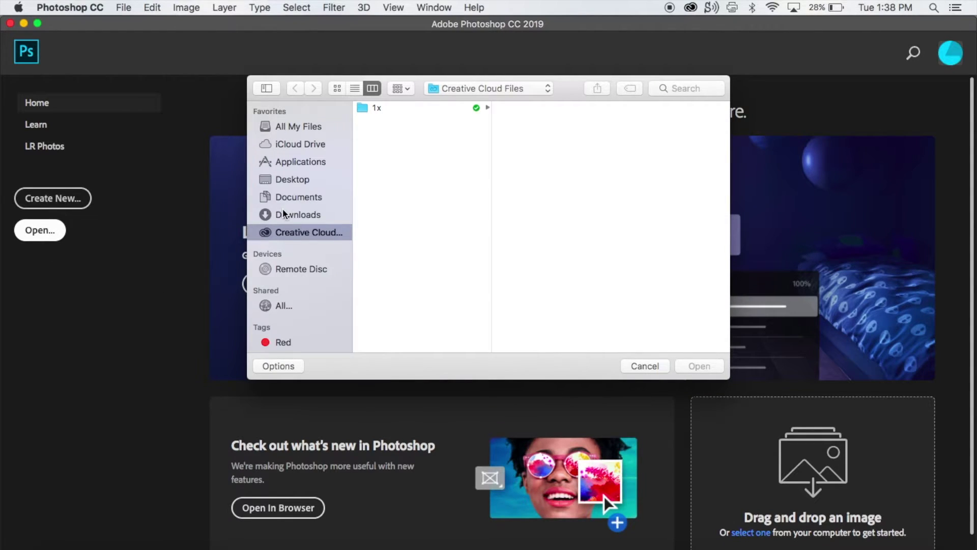
{"action": "left_click", "coordinate": [284, 214]}
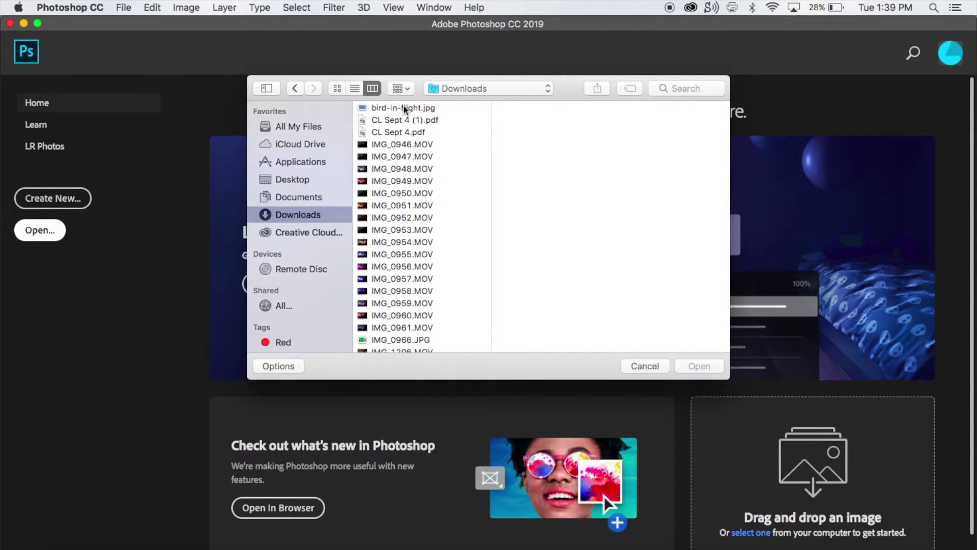
{"action": "left_click", "coordinate": [405, 108]}
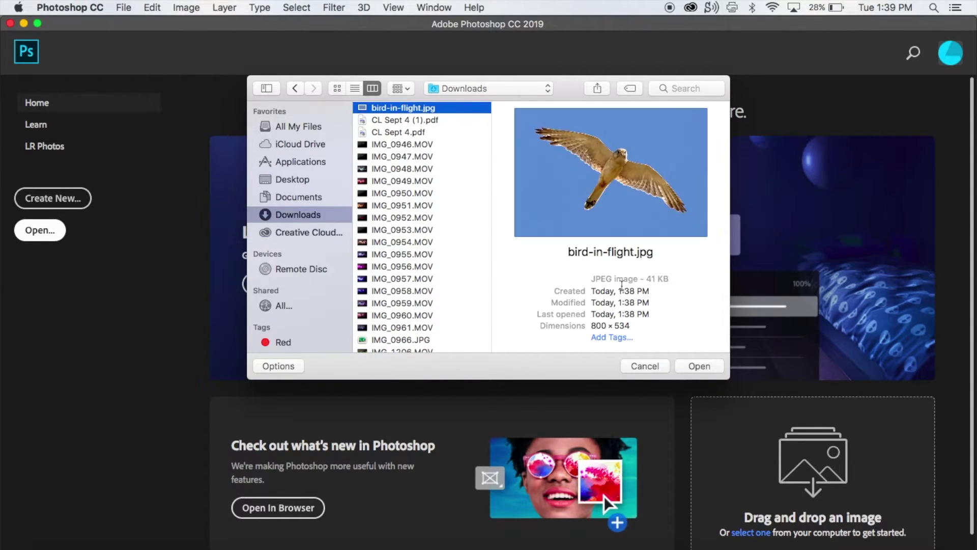
{"action": "left_click", "coordinate": [689, 366]}
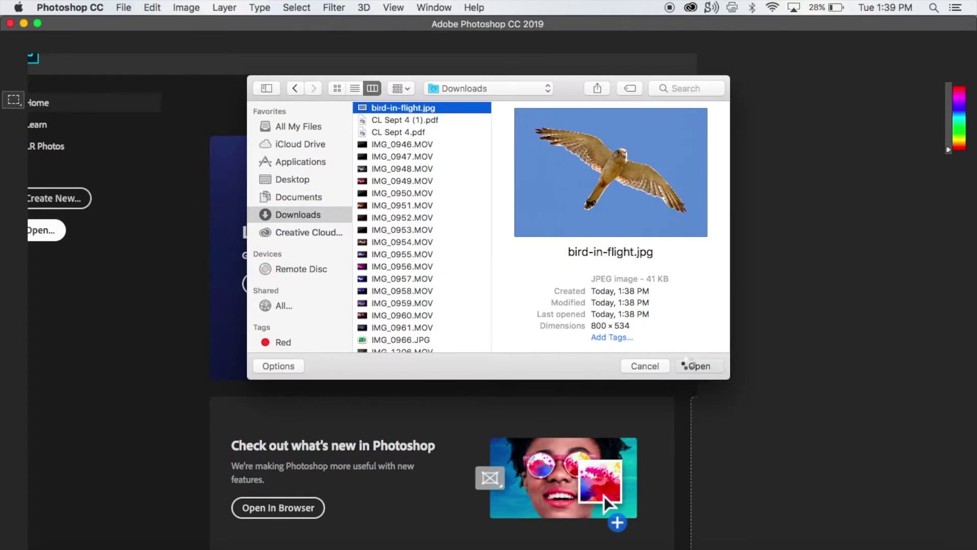
{"action": "left_click", "coordinate": [690, 367]}
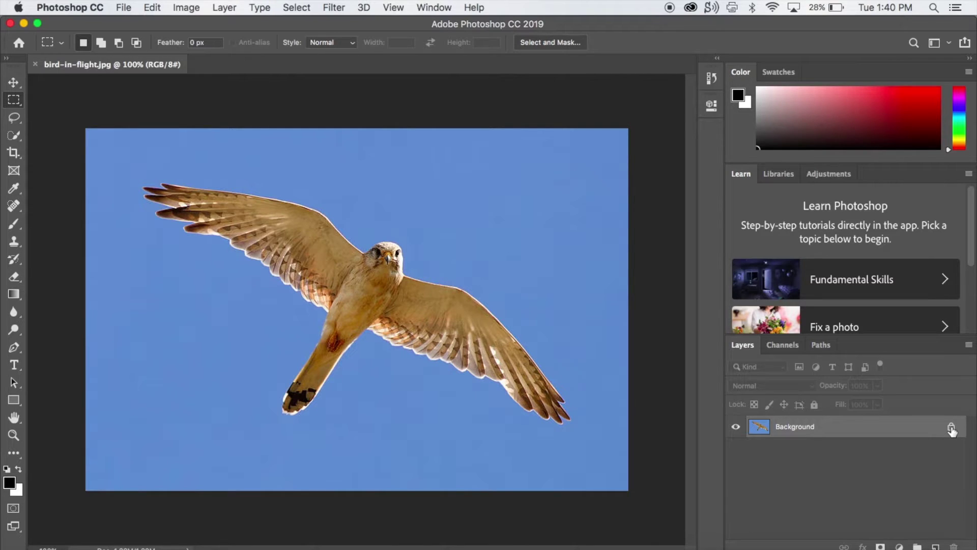
{"action": "mouse_move", "coordinate": [953, 431]}
{"action": "left_click", "coordinate": [951, 428]}
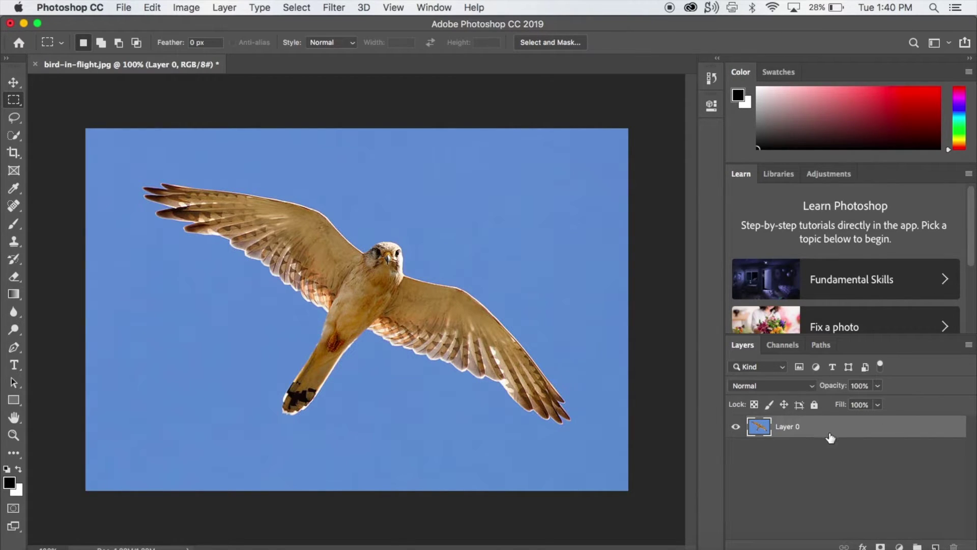
{"action": "left_click", "coordinate": [736, 428]}
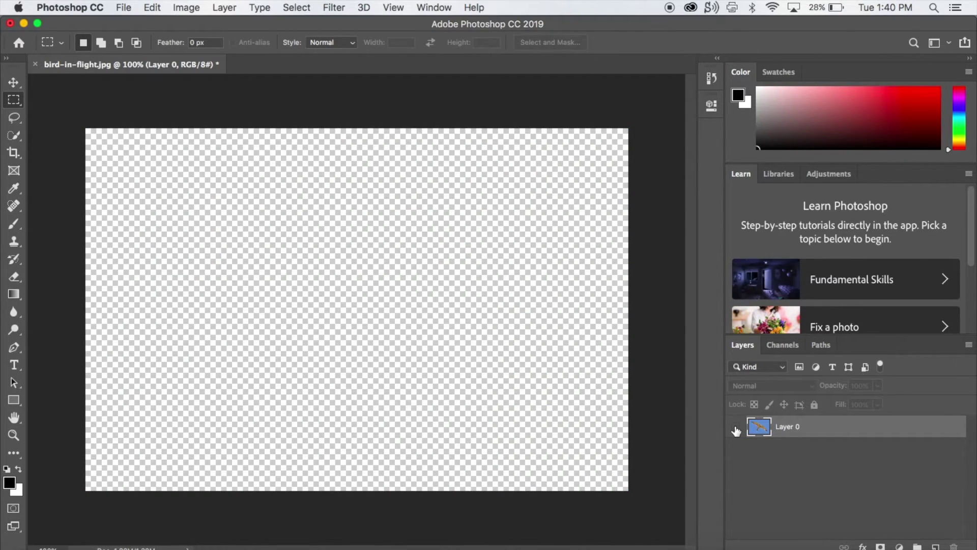
{"action": "left_click", "coordinate": [736, 429]}
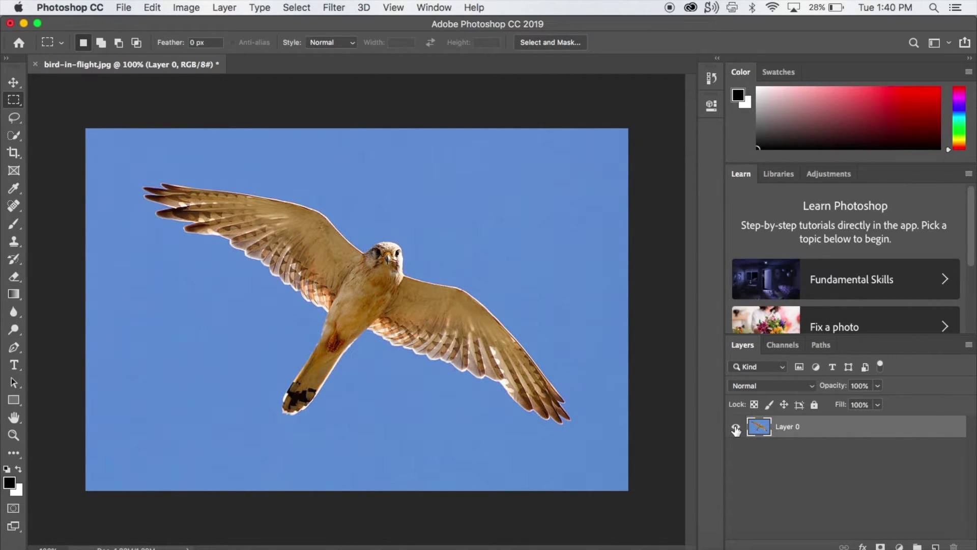
With the Move tool, drag Layer 0 around the canvas and back to zero offset.
{"action": "left_click", "coordinate": [13, 85]}
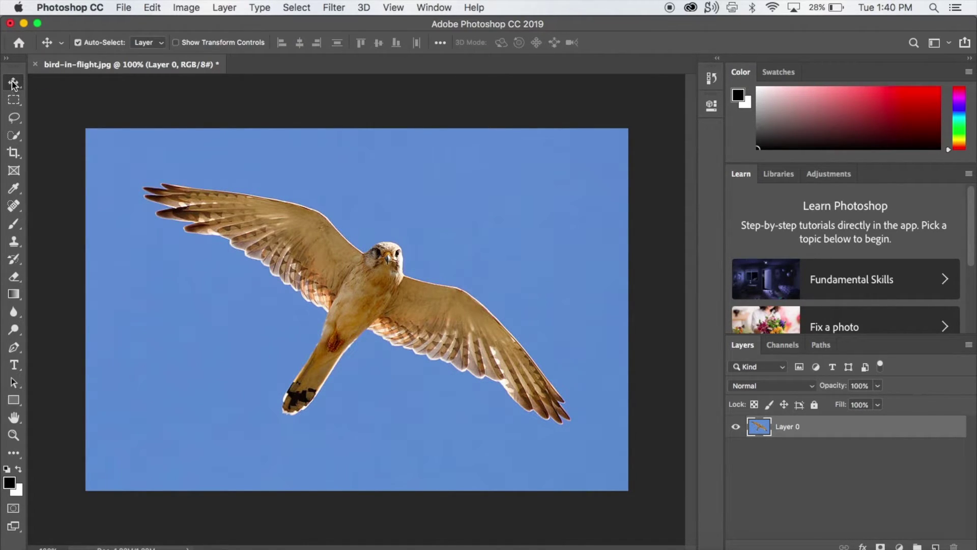
{"action": "mouse_move", "coordinate": [175, 192]}
{"action": "left_mouse_down"}
{"action": "mouse_move", "coordinate": [201, 233]}
{"action": "mouse_move", "coordinate": [260, 237]}
{"action": "mouse_move", "coordinate": [377, 194]}
{"action": "mouse_move", "coordinate": [224, 209]}
{"action": "mouse_move", "coordinate": [334, 310]}
{"action": "mouse_move", "coordinate": [300, 178]}
{"action": "mouse_move", "coordinate": [168, 208]}
{"action": "mouse_move", "coordinate": [153, 182]}
{"action": "mouse_move", "coordinate": [213, 296]}
{"action": "mouse_move", "coordinate": [150, 234]}
{"action": "mouse_move", "coordinate": [167, 215]}
{"action": "mouse_move", "coordinate": [161, 192]}
{"action": "left_mouse_up"}
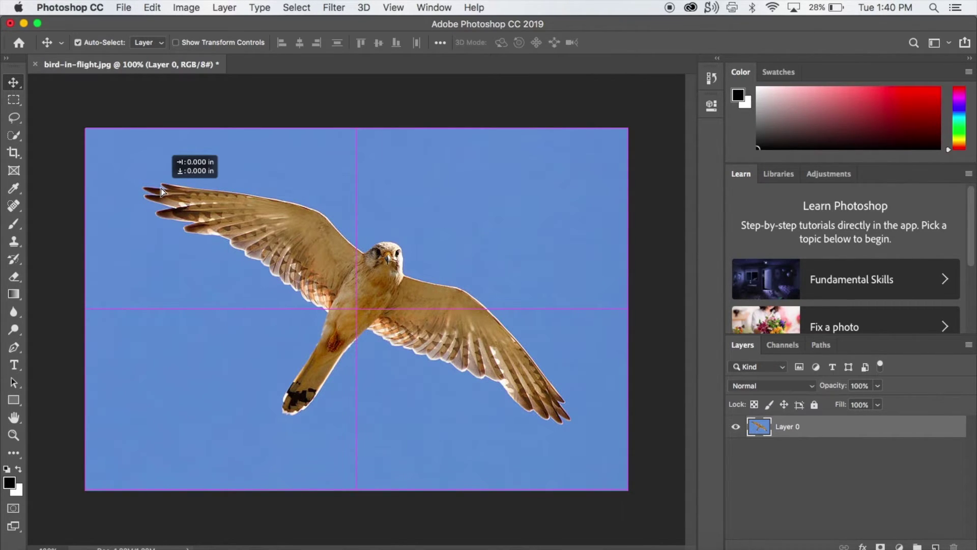
{"action": "mouse_move", "coordinate": [161, 191]}
{"action": "left_mouse_down"}
{"action": "mouse_move", "coordinate": [163, 235]}
{"action": "mouse_move", "coordinate": [160, 191]}
{"action": "left_mouse_up"}
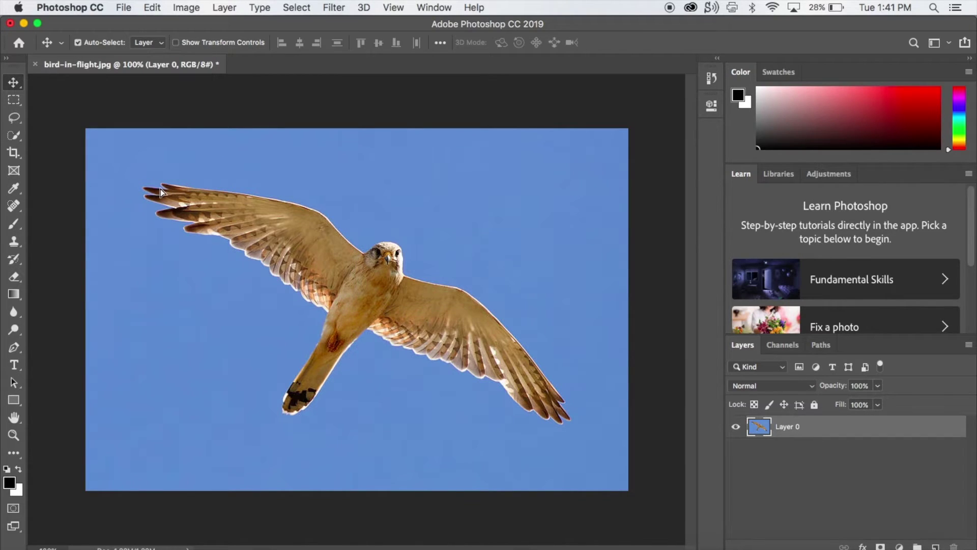
Scrubby-zoom in to pixel level on the bird's eye, back out to the full photo, then reselect Move.
{"action": "left_click", "coordinate": [14, 439]}
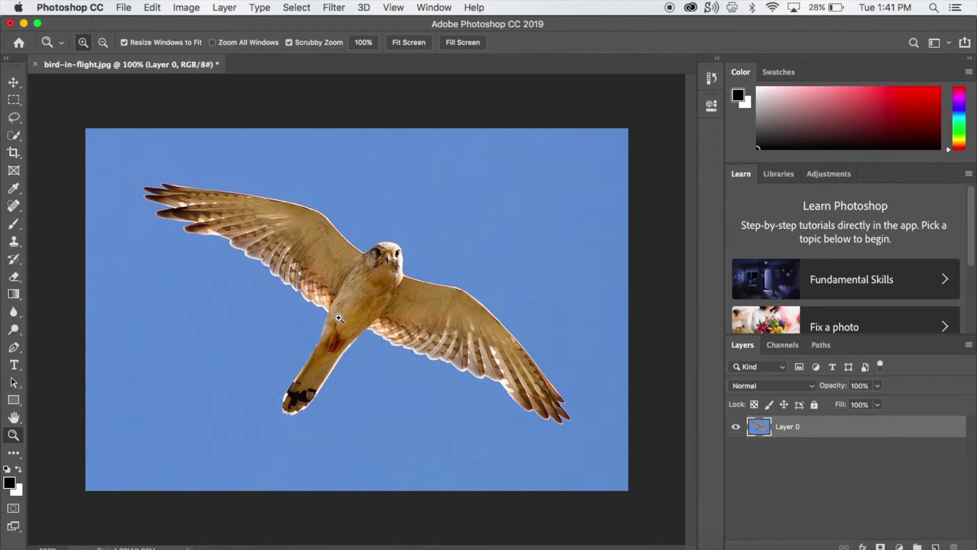
{"action": "left_click_drag", "start_coordinate": [340, 318], "coordinate": [331, 354]}
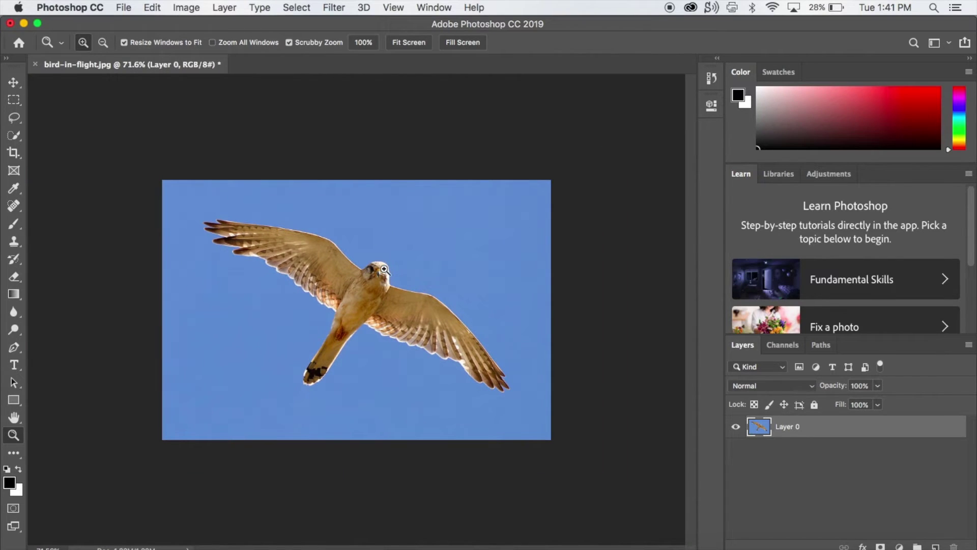
{"action": "left_click_drag", "start_coordinate": [389, 270], "coordinate": [503, 254]}
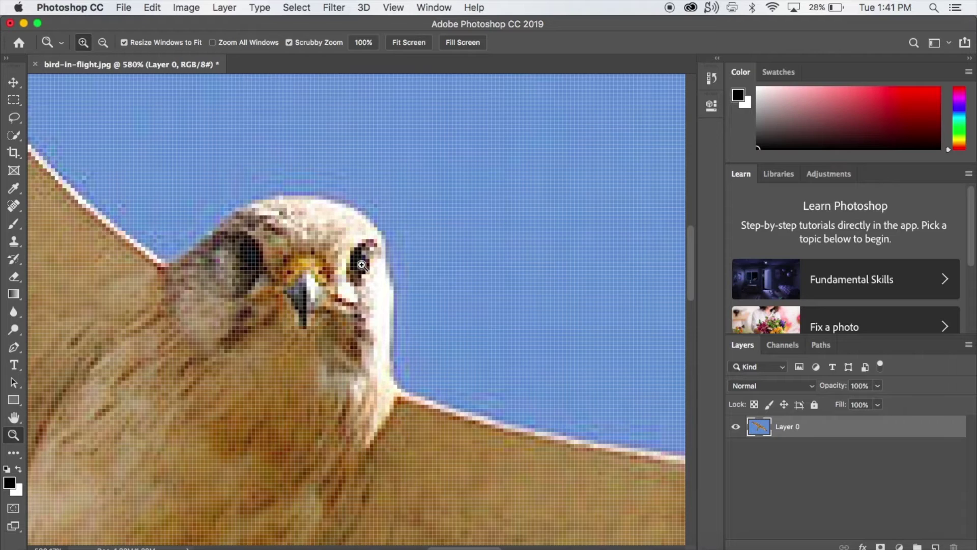
{"action": "left_click_drag", "start_coordinate": [361, 264], "coordinate": [442, 274]}
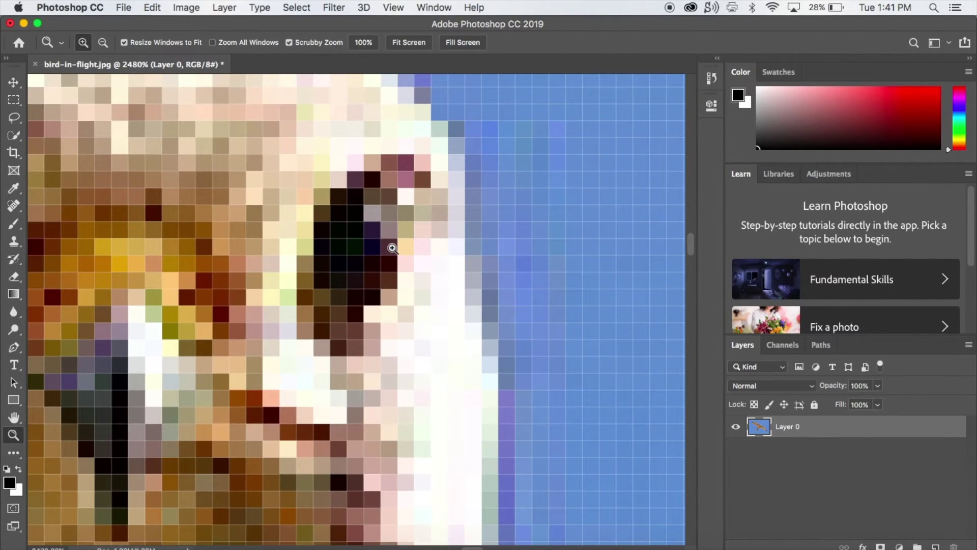
{"action": "left_click_drag", "start_coordinate": [392, 248], "coordinate": [269, 256]}
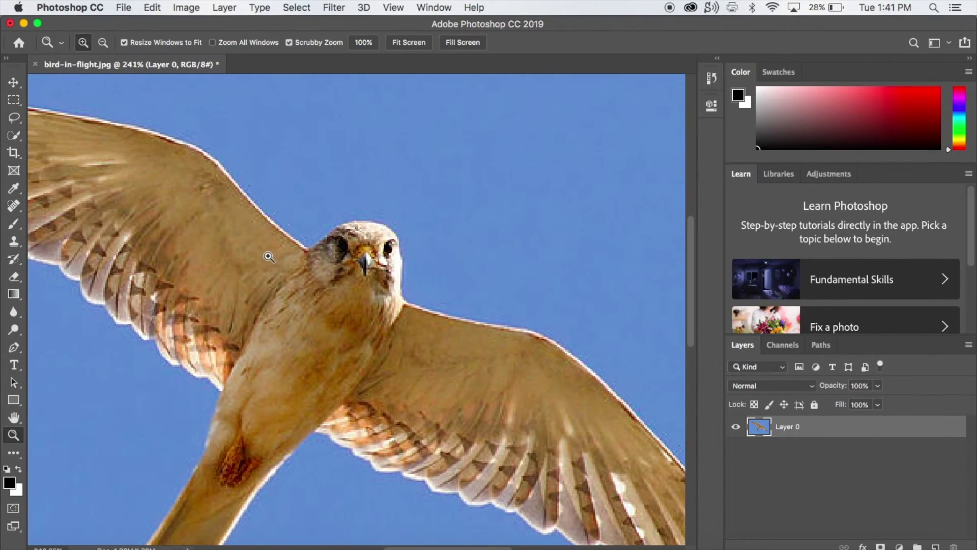
{"action": "left_click_drag", "start_coordinate": [412, 258], "coordinate": [367, 259]}
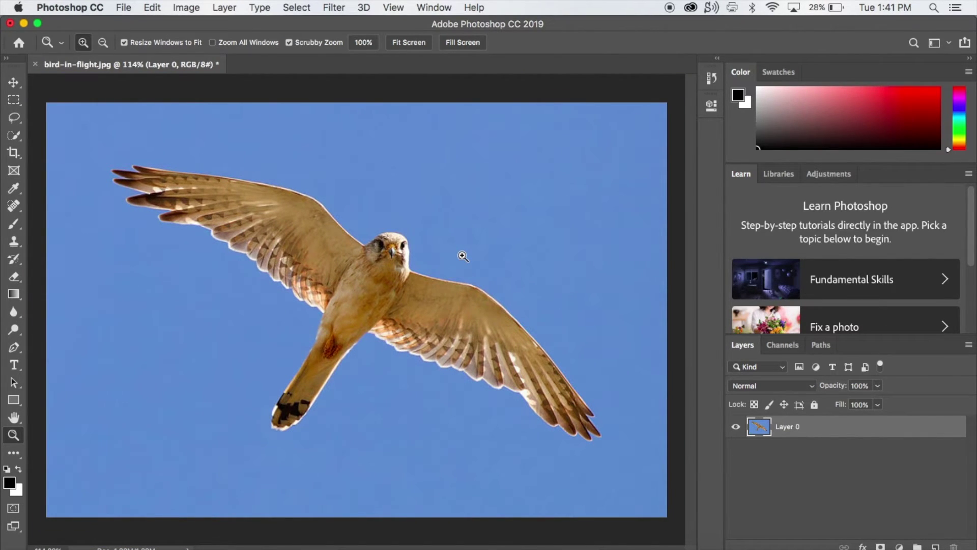
{"action": "scroll", "coordinate": [462, 256], "scroll_direction": "up", "scroll_amount": 5}
{"action": "scroll", "coordinate": [461, 250], "scroll_direction": "down", "scroll_amount": 6}
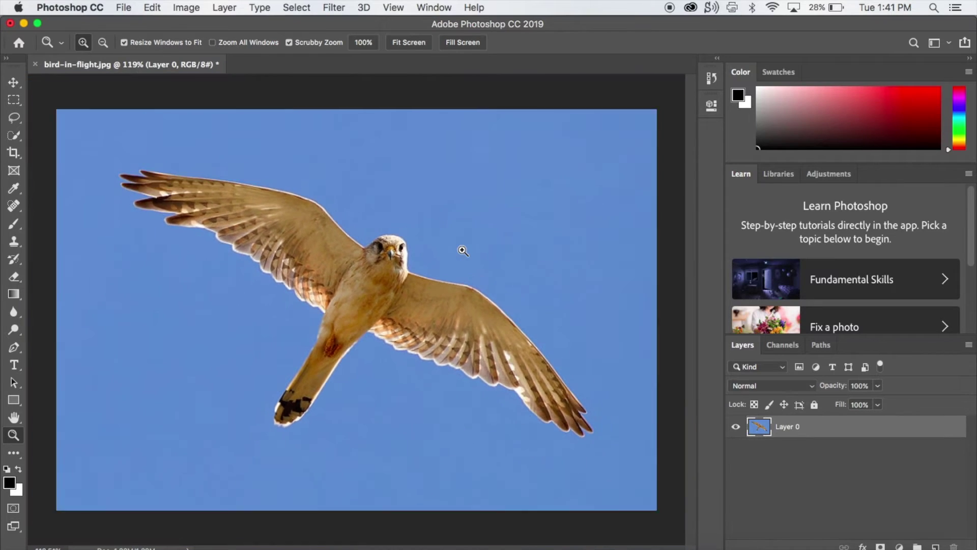
{"action": "scroll", "coordinate": [462, 251], "scroll_direction": "down", "scroll_amount": 2}
{"action": "scroll", "coordinate": [463, 250], "scroll_direction": "up", "scroll_amount": 2}
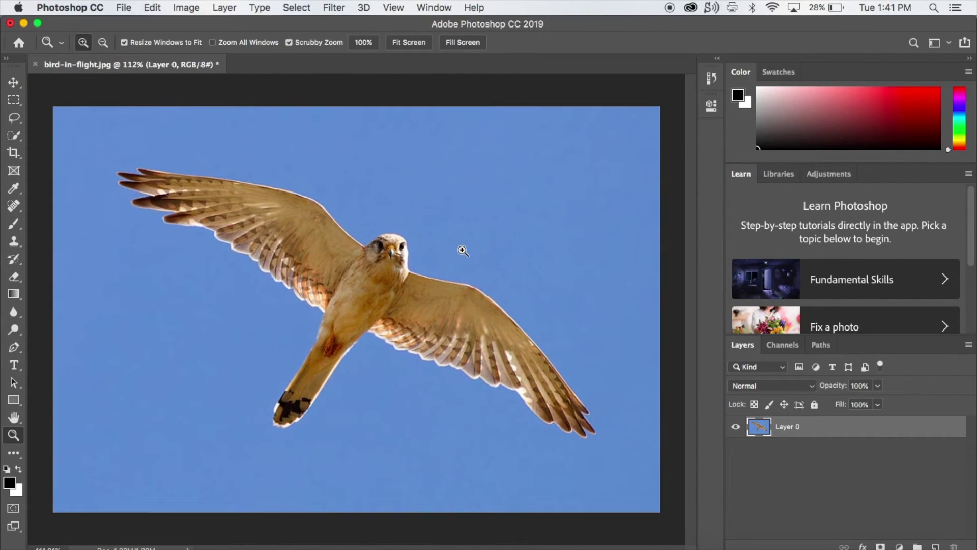
{"action": "left_click", "coordinate": [14, 84]}
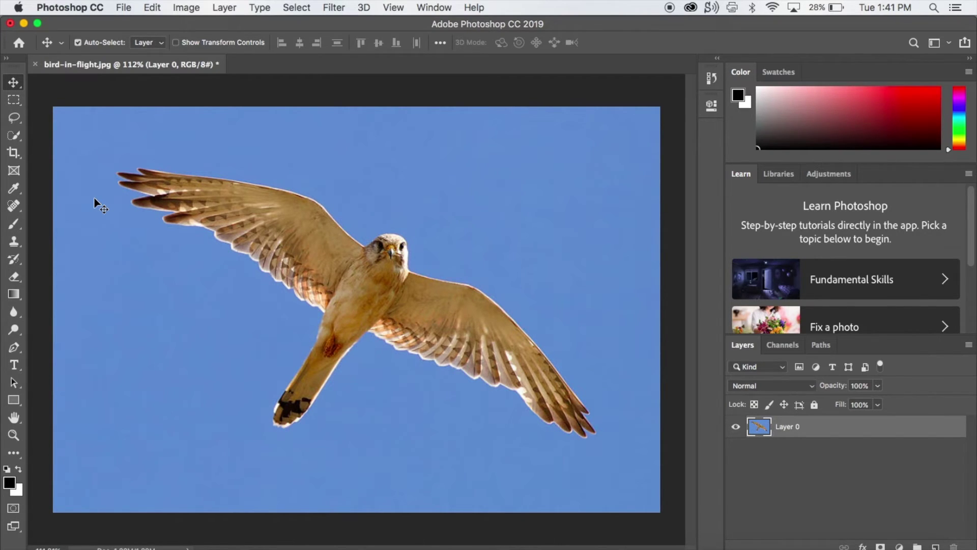
{"action": "key", "text": "super+a"}
Free-transform Layer 0: scale from corner and right-edge handles, then rotate it.
{"action": "key", "text": "super+t"}
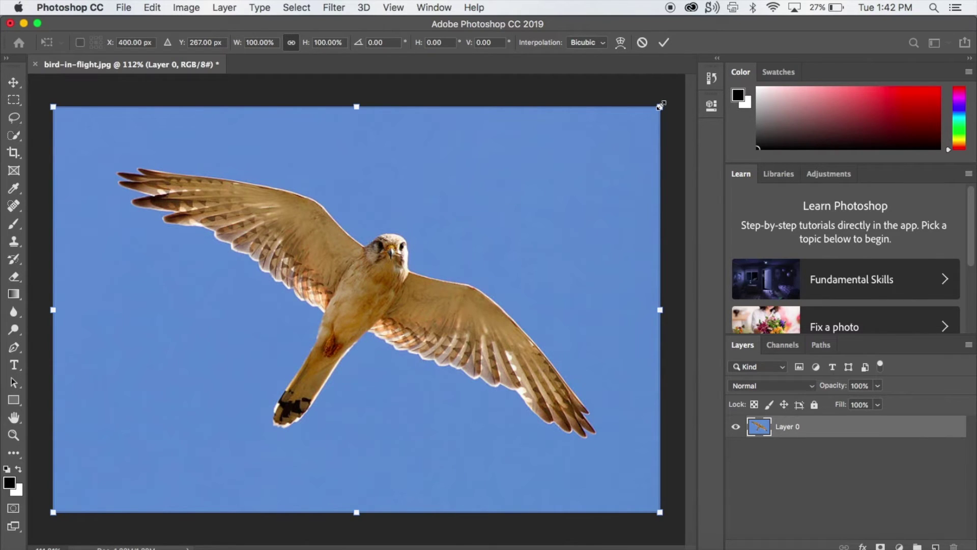
{"action": "mouse_move", "coordinate": [660, 106]}
{"action": "left_mouse_down"}
{"action": "mouse_move", "coordinate": [546, 163]}
{"action": "mouse_move", "coordinate": [312, 316]}
{"action": "mouse_move", "coordinate": [349, 288]}
{"action": "mouse_move", "coordinate": [567, 200]}
{"action": "mouse_move", "coordinate": [664, 109]}
{"action": "left_mouse_up"}
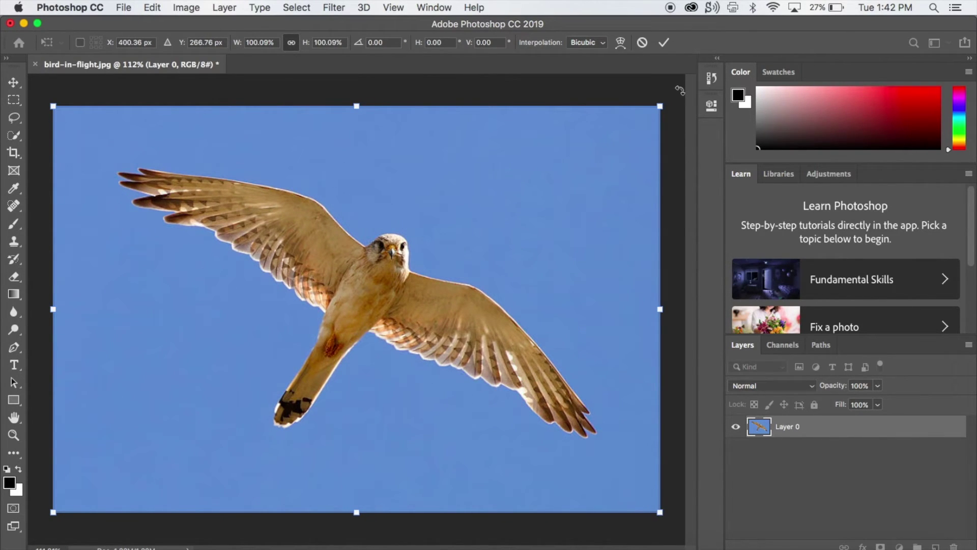
{"action": "mouse_move", "coordinate": [660, 106]}
{"action": "left_mouse_down"}
{"action": "mouse_move", "coordinate": [637, 164]}
{"action": "mouse_move", "coordinate": [606, 429]}
{"action": "mouse_move", "coordinate": [192, 399]}
{"action": "mouse_move", "coordinate": [130, 383]}
{"action": "mouse_move", "coordinate": [89, 350]}
{"action": "mouse_move", "coordinate": [84, 330]}
{"action": "mouse_move", "coordinate": [332, 285]}
{"action": "mouse_move", "coordinate": [479, 208]}
{"action": "mouse_move", "coordinate": [565, 219]}
{"action": "mouse_move", "coordinate": [663, 104]}
{"action": "left_mouse_up"}
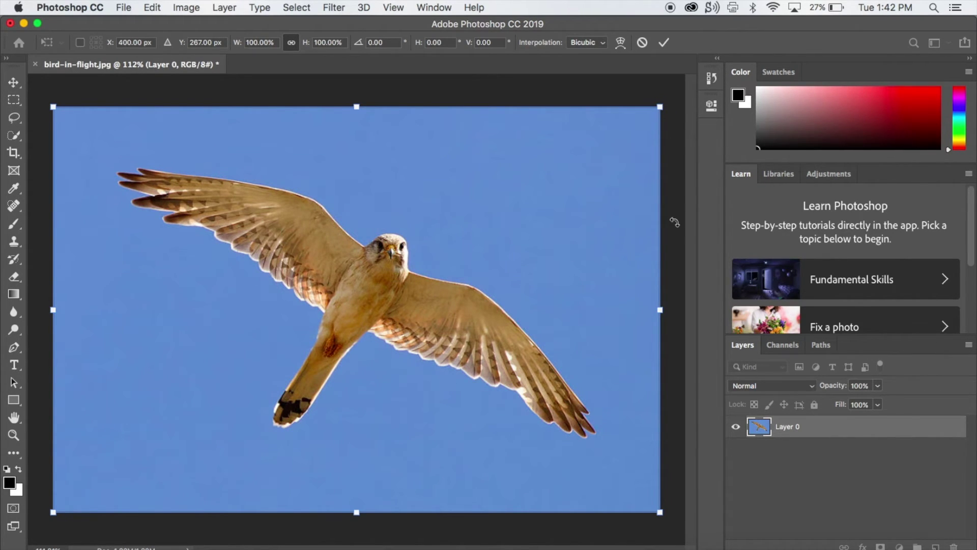
{"action": "mouse_move", "coordinate": [661, 310]}
{"action": "left_mouse_down"}
{"action": "mouse_move", "coordinate": [285, 307]}
{"action": "mouse_move", "coordinate": [661, 309]}
{"action": "left_mouse_up"}
{"action": "left_click_drag", "start_coordinate": [671, 97], "coordinate": [436, 256]}
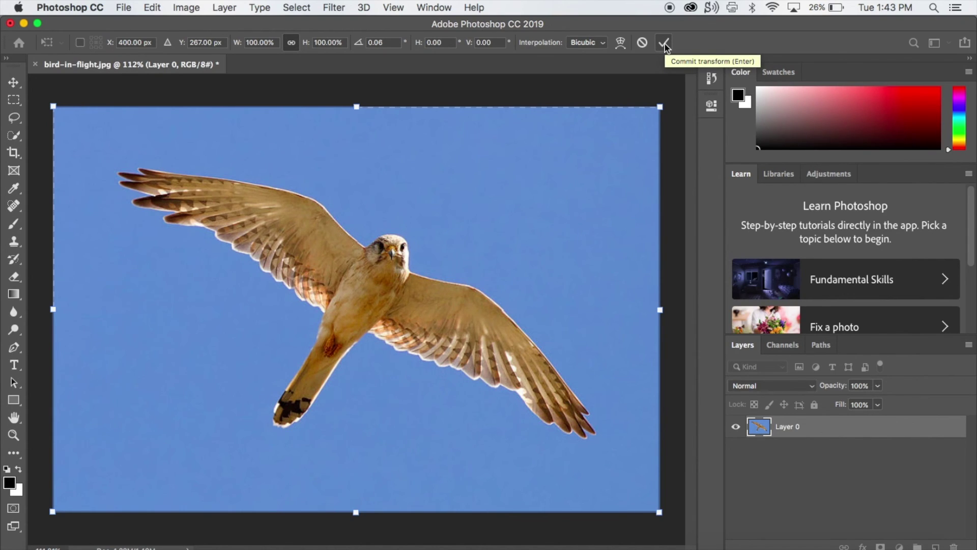
Commit the free transform with the options-bar checkmark.
{"action": "left_click", "coordinate": [644, 43]}
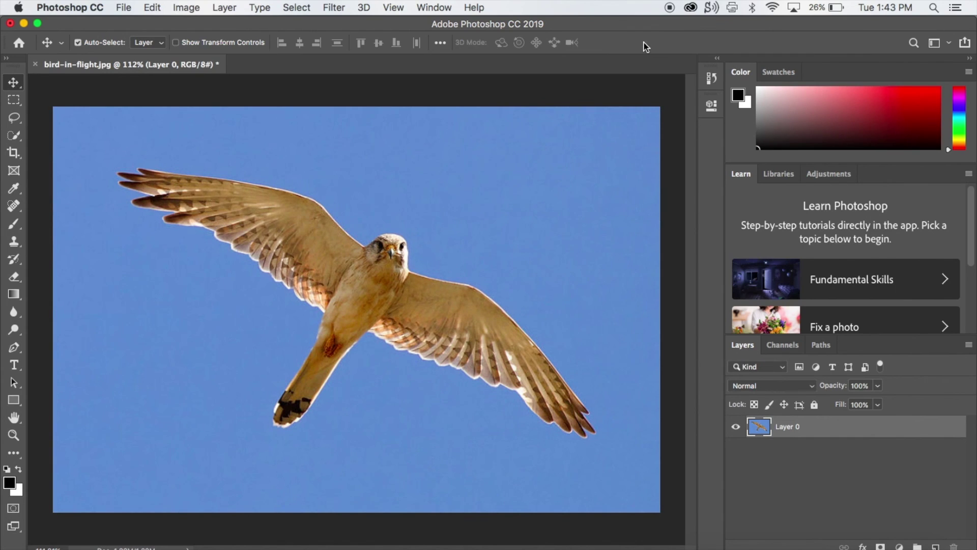